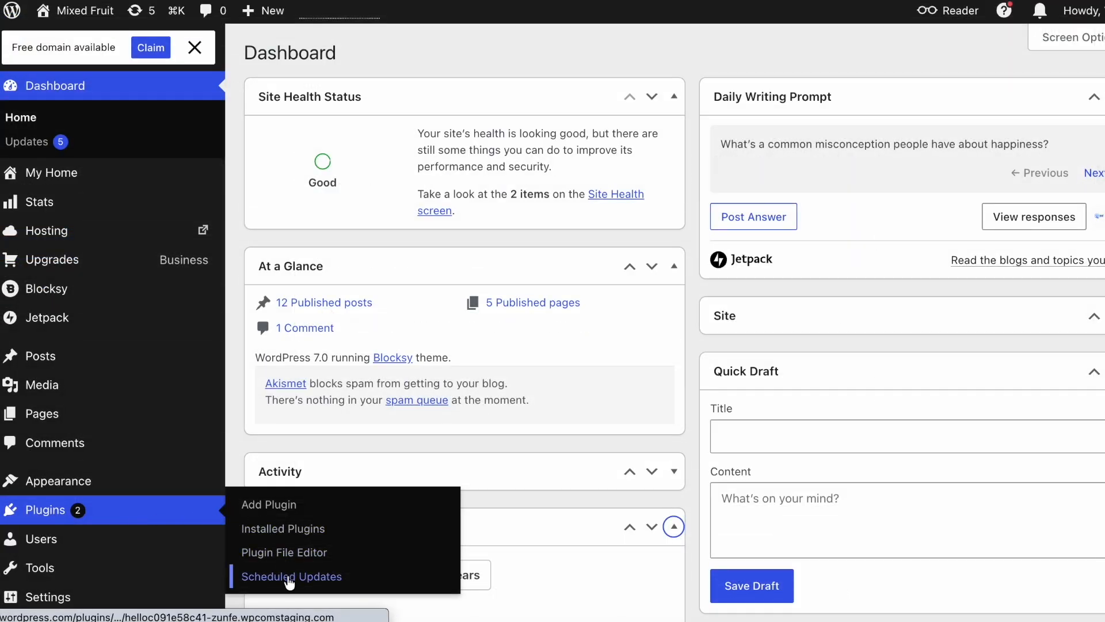
Open the scheduled plugin updates page and review the new schedule's frequency, plugin selection and test URL path options
click(289, 580)
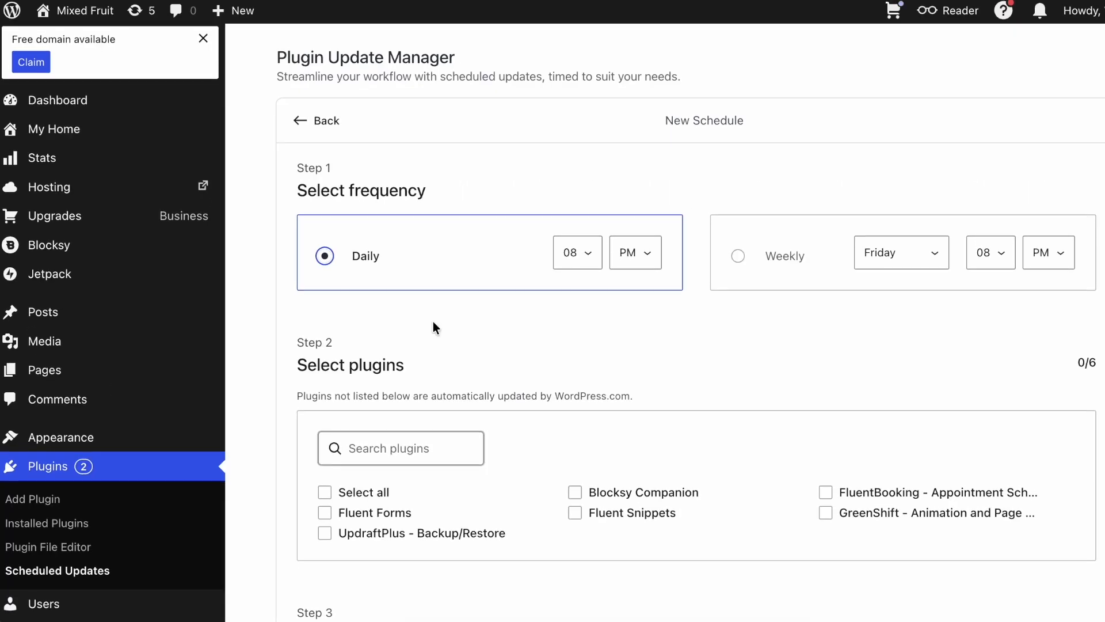
scroll(432, 327, down, 2)
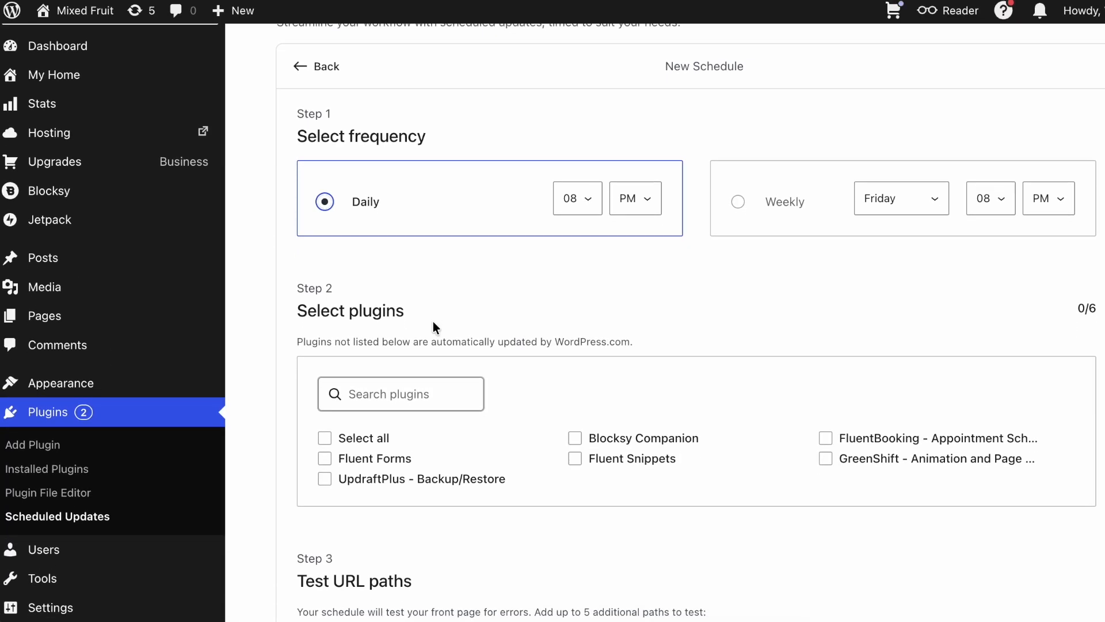
scroll(433, 320, down, 2)
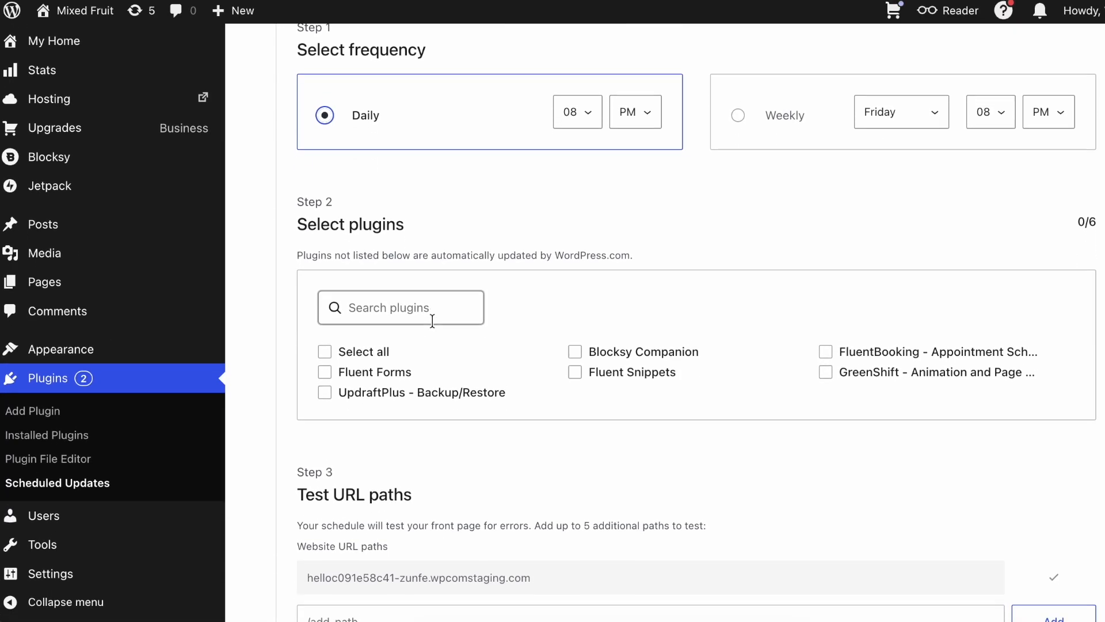
scroll(433, 320, down, 1)
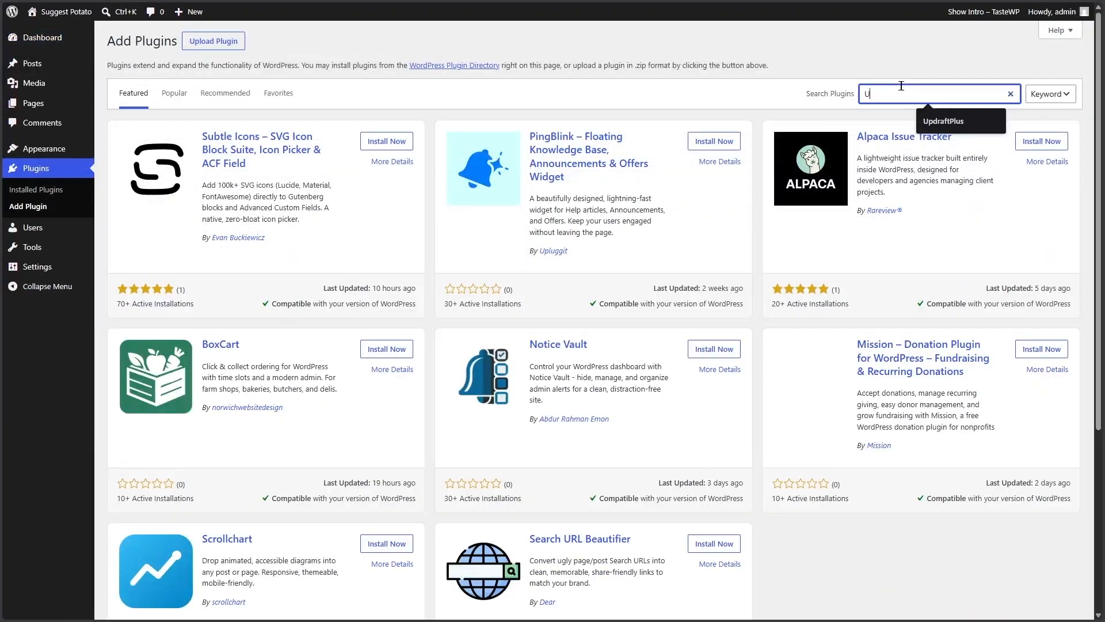
Search the plugin directory for UpdraftPlus
click(933, 119)
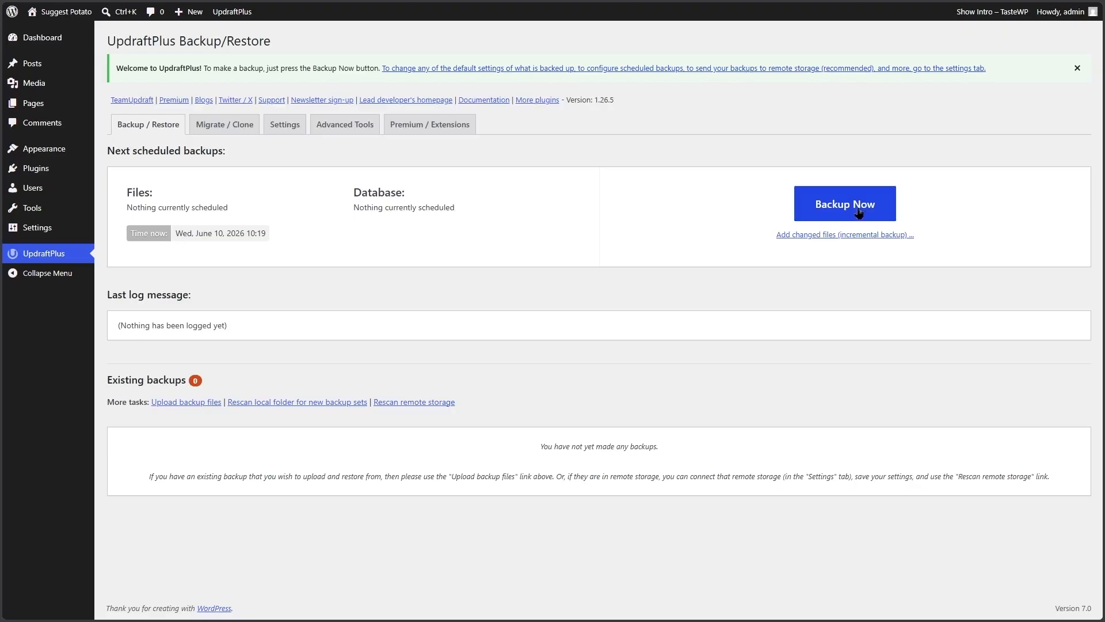
Set both the files and the database backup schedules to Daily in the UpdraftPlus settings
click(286, 127)
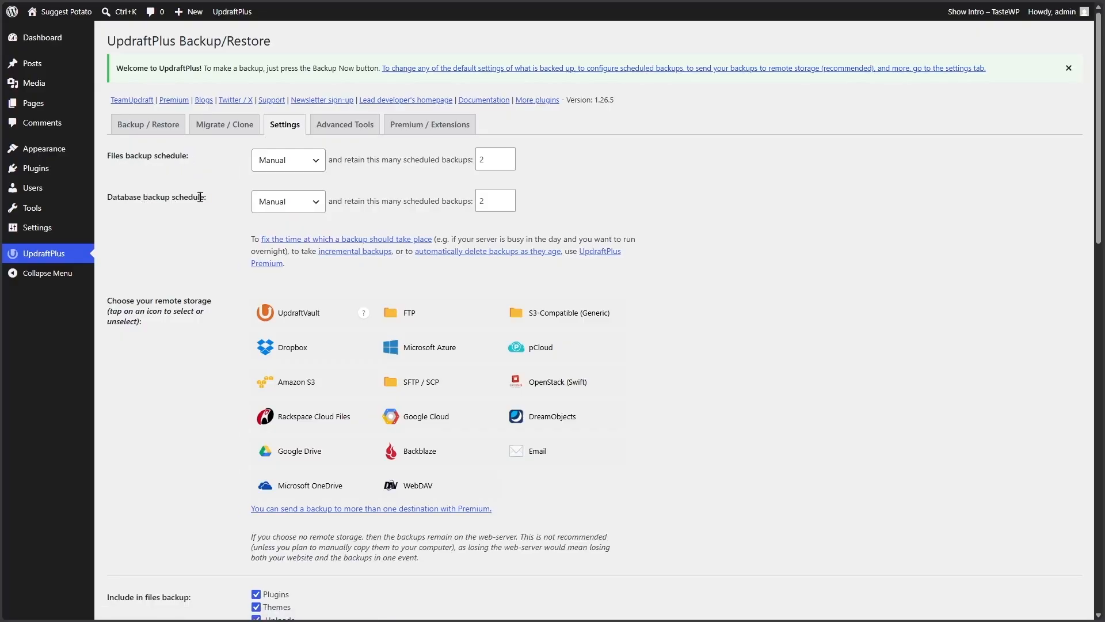
click(325, 164)
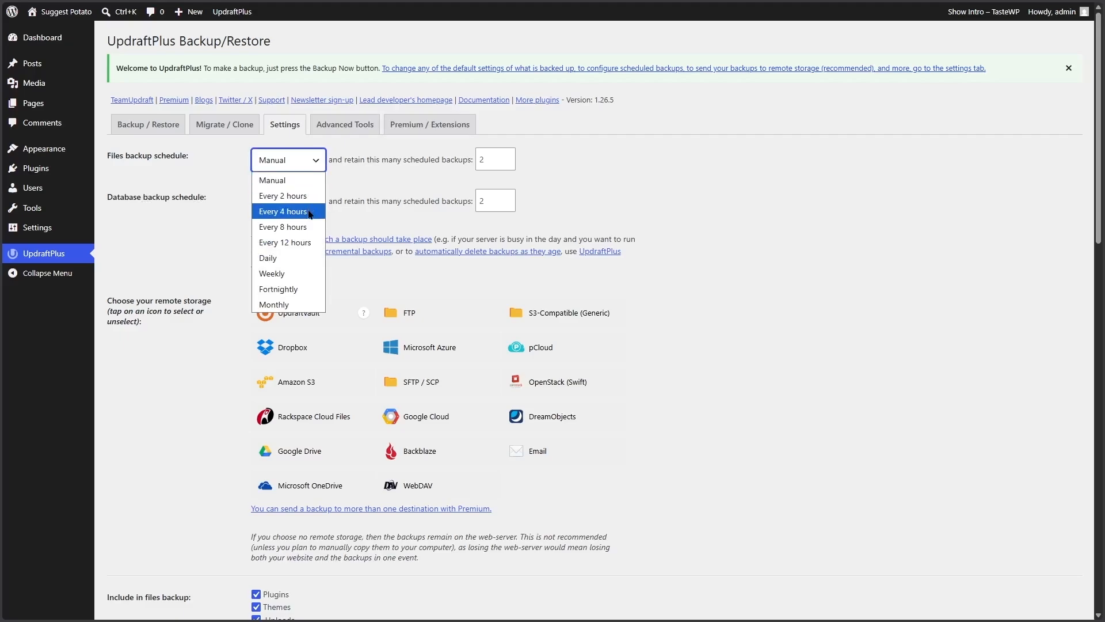
click(282, 259)
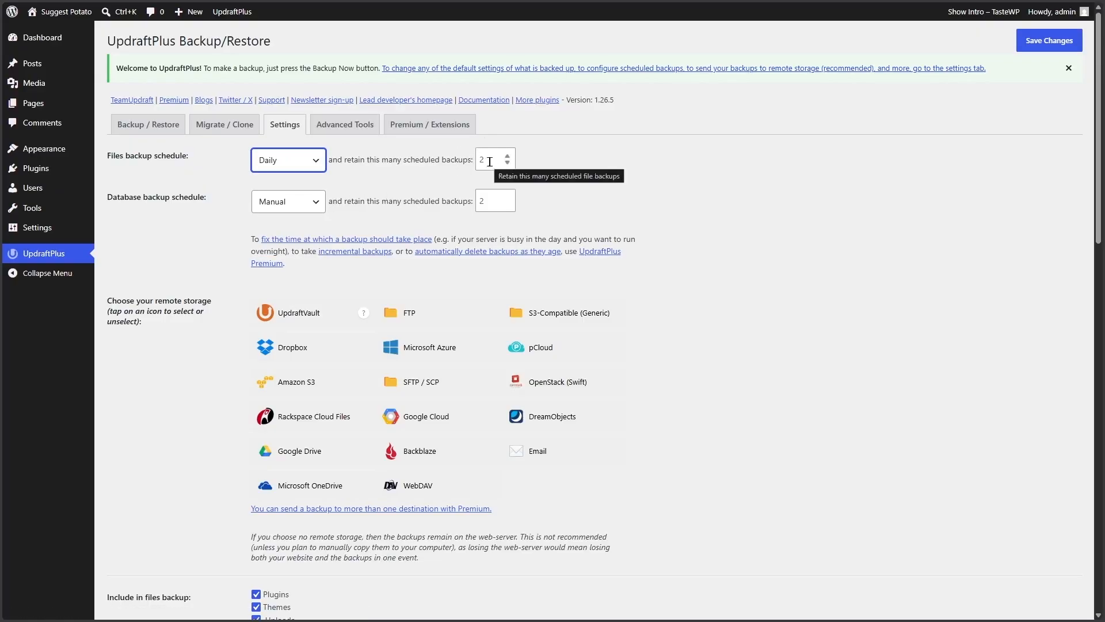
click(508, 166)
click(411, 155)
click(299, 206)
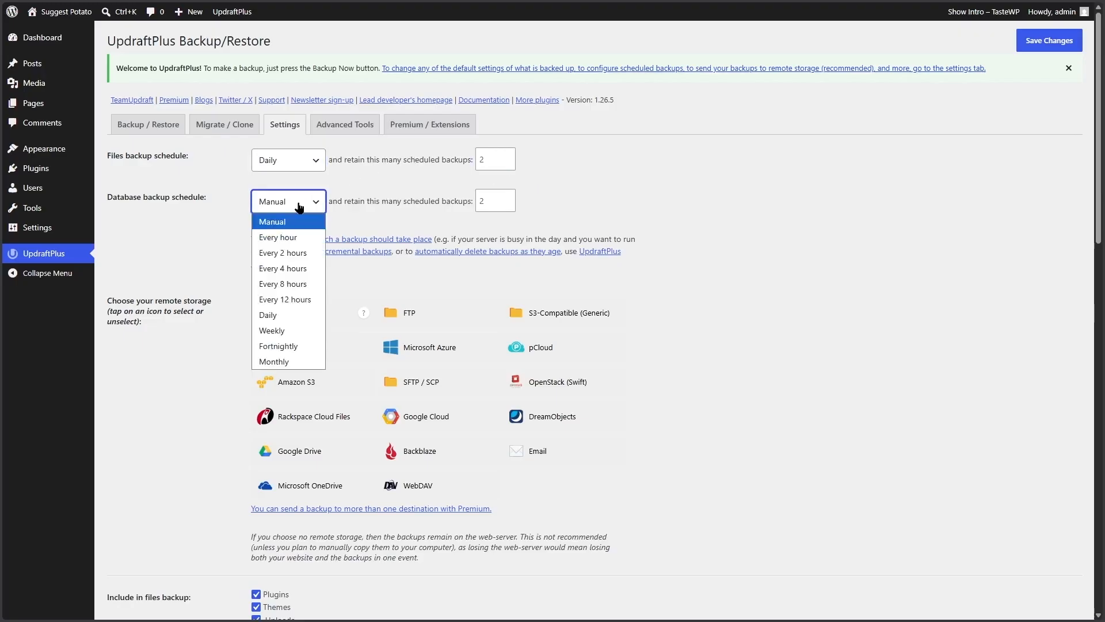
click(279, 319)
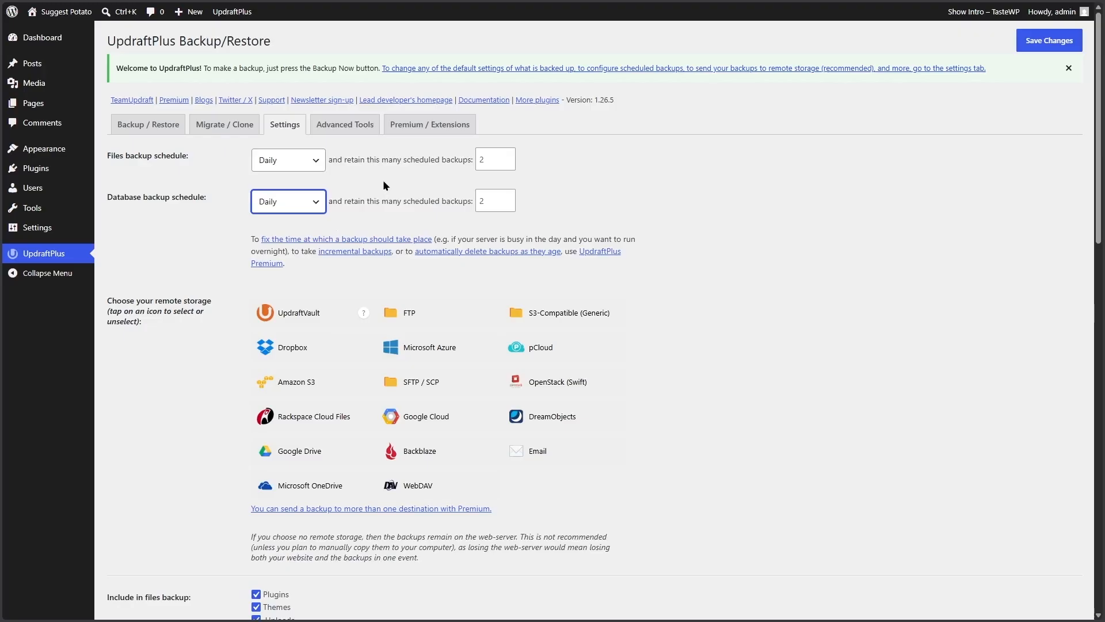
Choose Google Drive as the remote storage for backups and review its folder and authentication options
scroll(347, 280, down, 1)
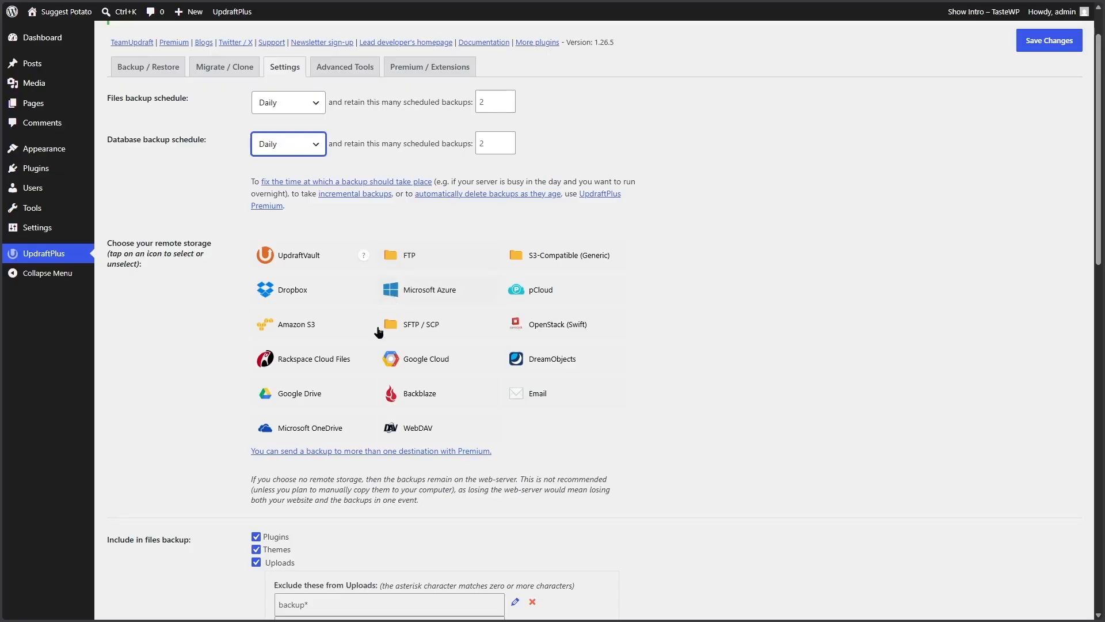
click(280, 391)
scroll(1099, 172, down, 1)
scroll(1098, 171, down, 2)
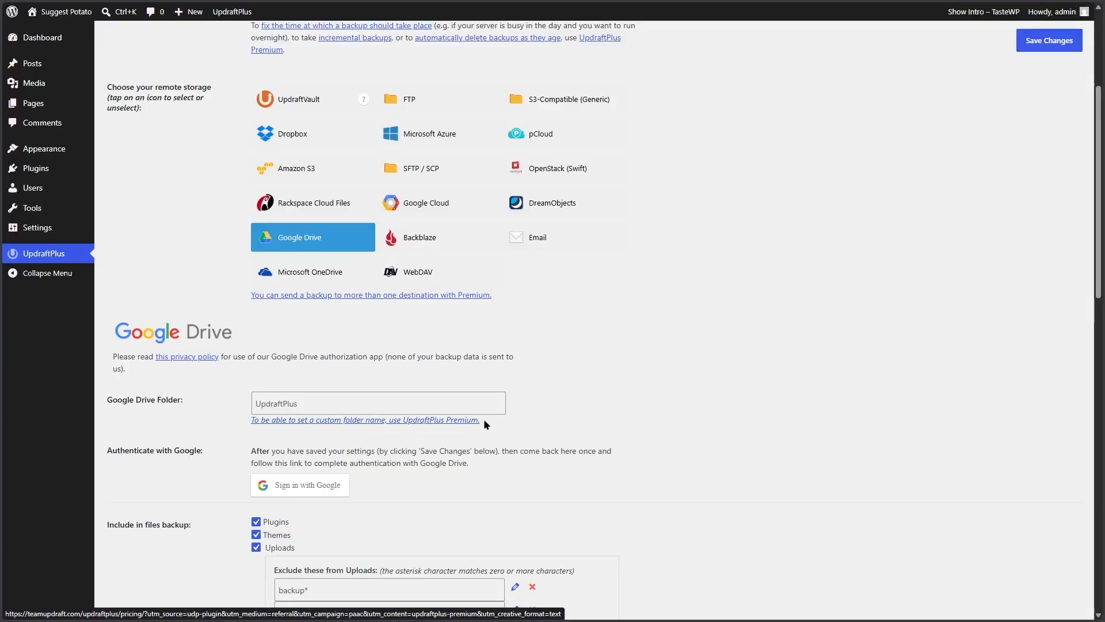
scroll(760, 204, up, 3)
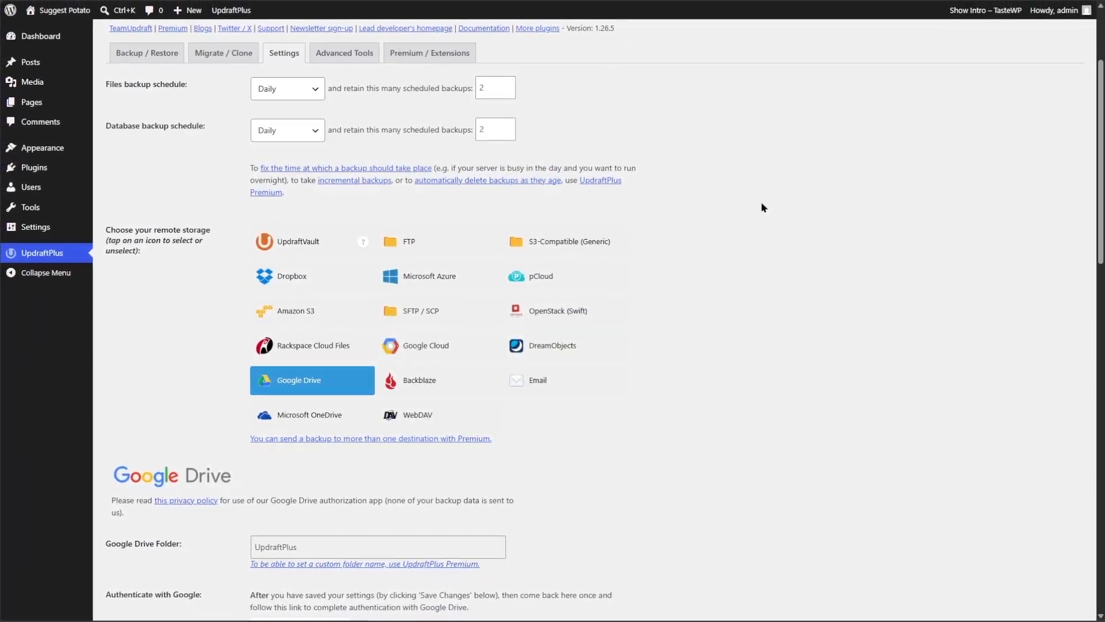
scroll(760, 206, down, 3)
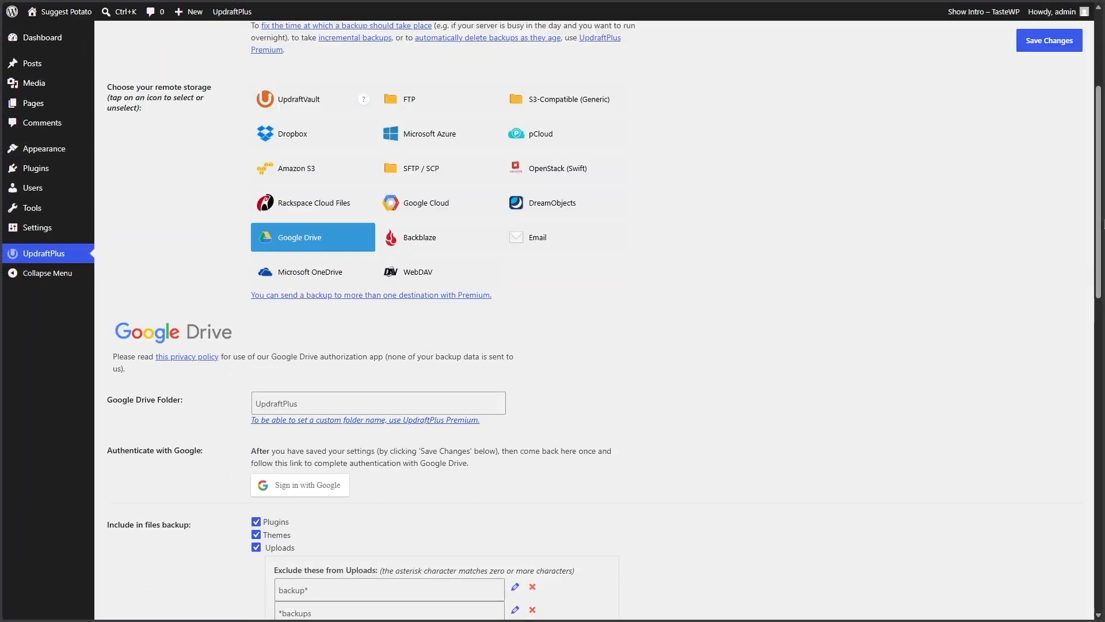
scroll(1102, 222, up, 4)
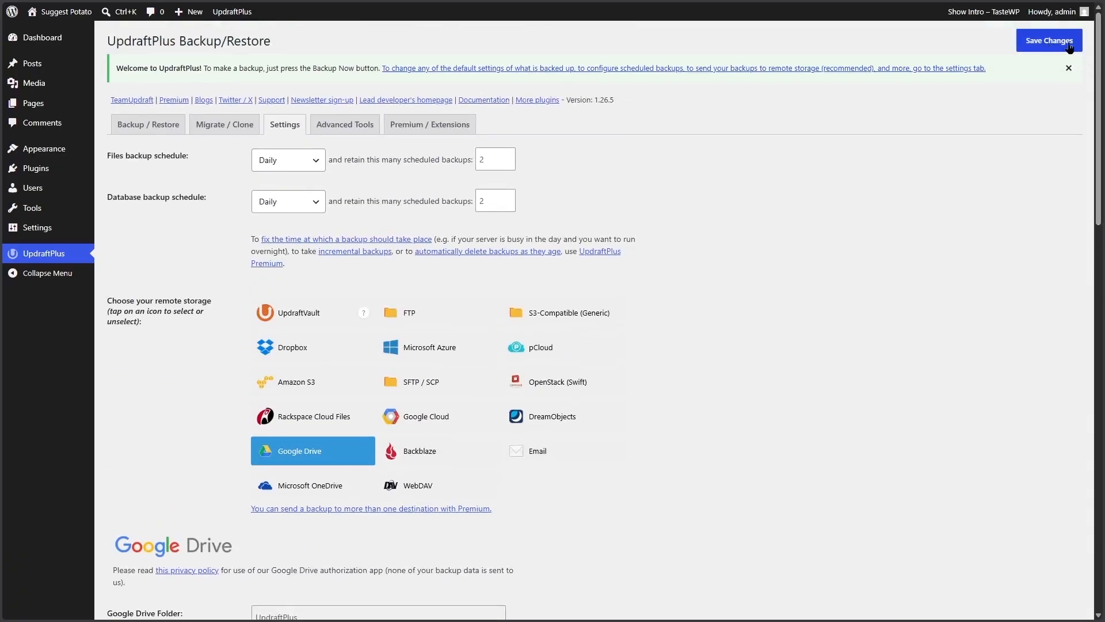
scroll(762, 207, down, 1)
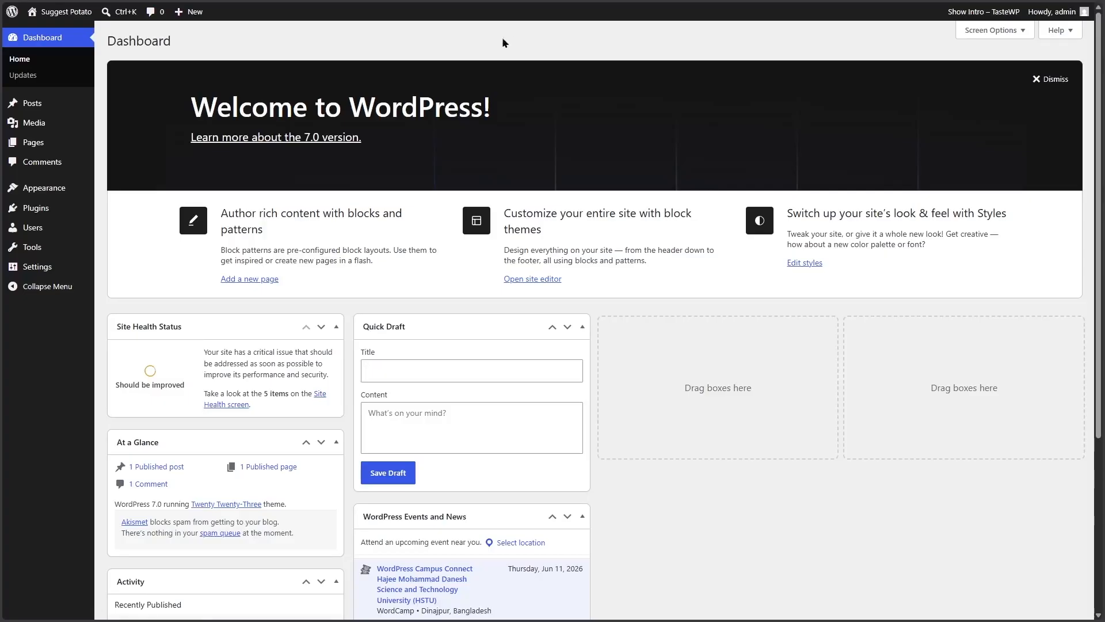
Go to the installed plugins list and enable automatic updates for Akismet Anti-spam: Spam Protection
mouse_move(60, 213)
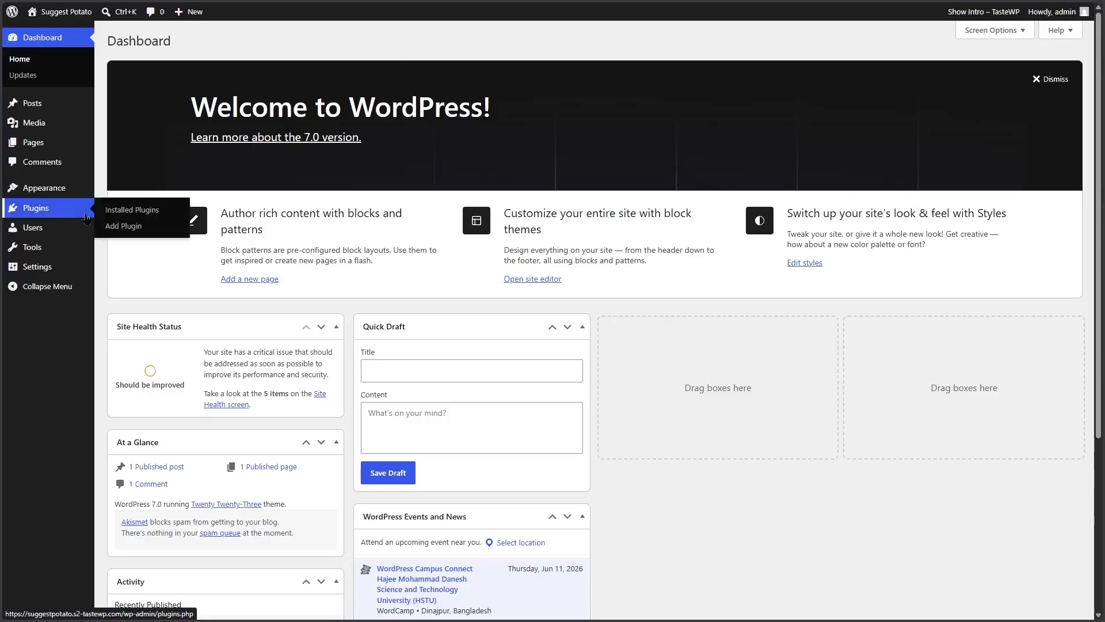
click(115, 212)
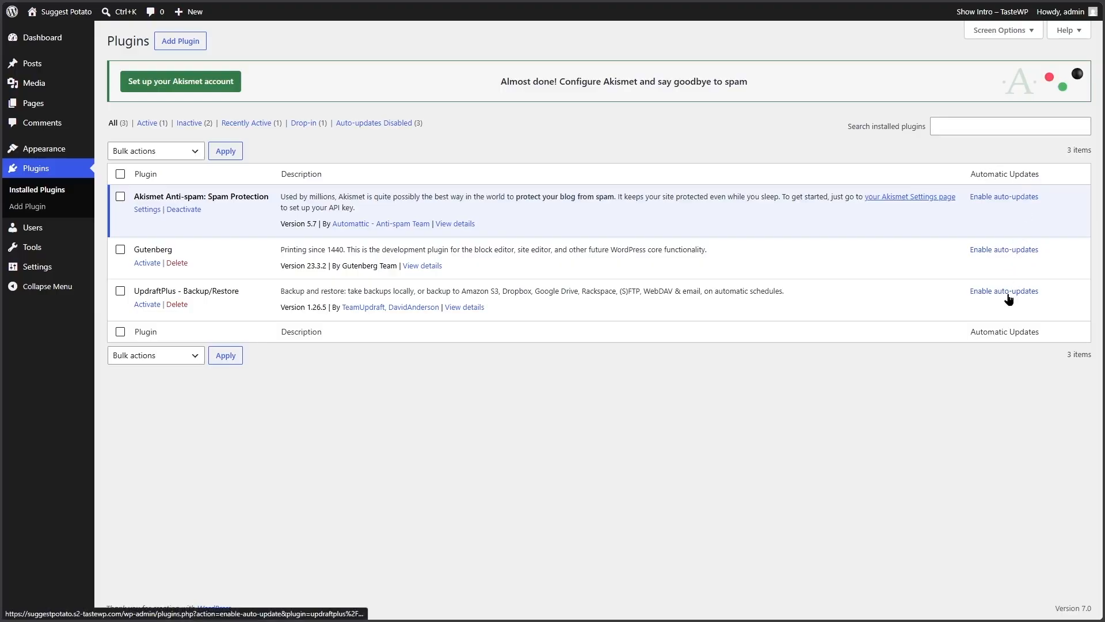
click(993, 197)
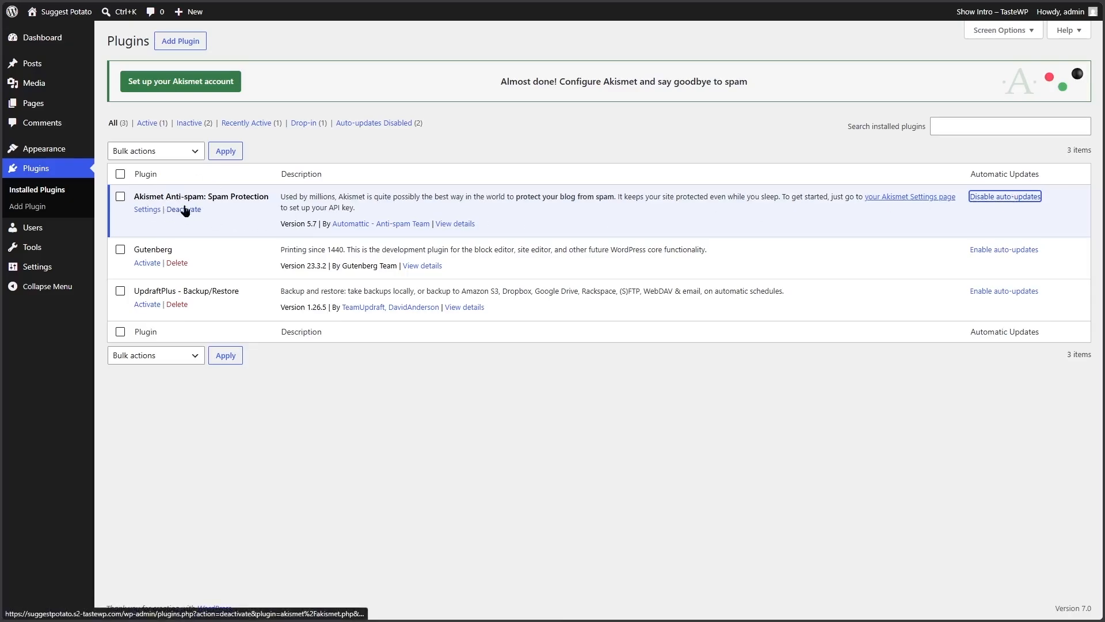
click(977, 213)
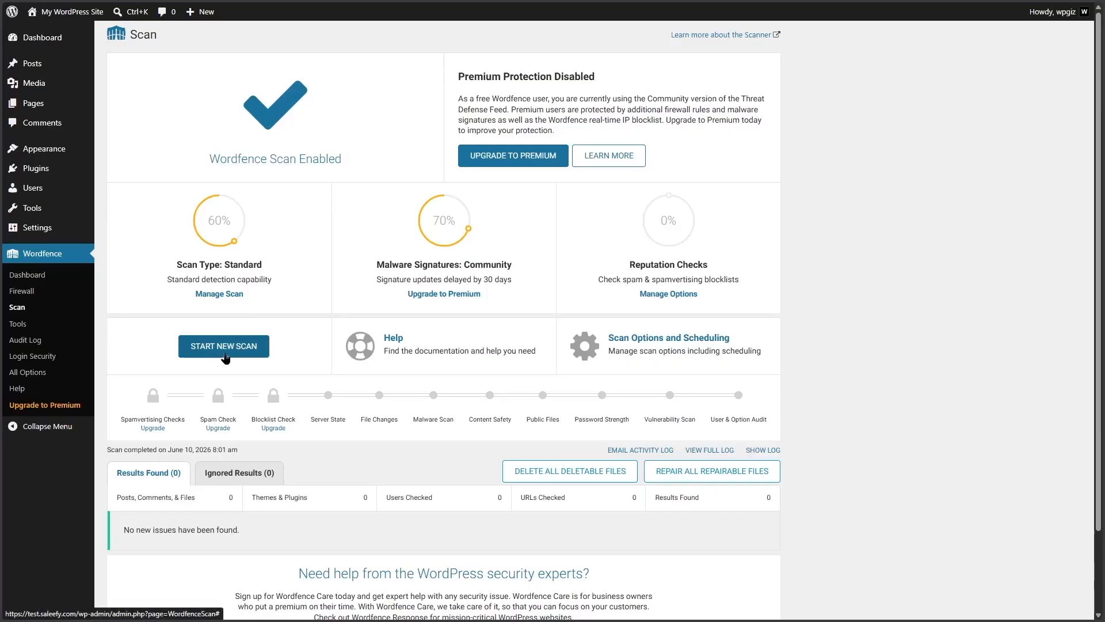
Open all Wordfence options and examine the scan scheduling and audit log settings
click(28, 372)
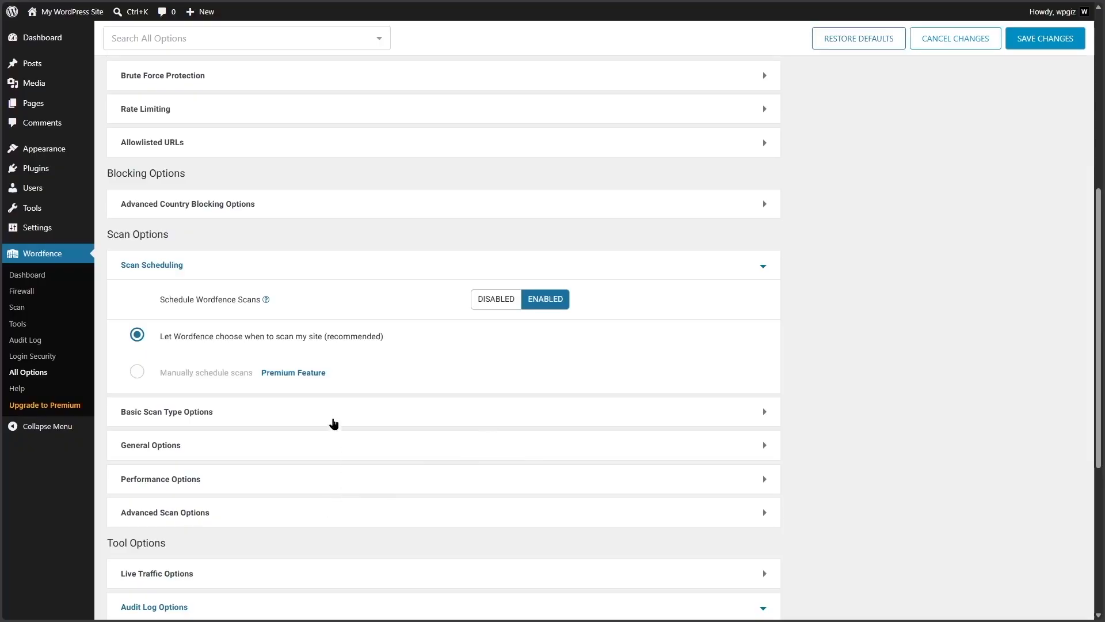
scroll(333, 425, down, 5)
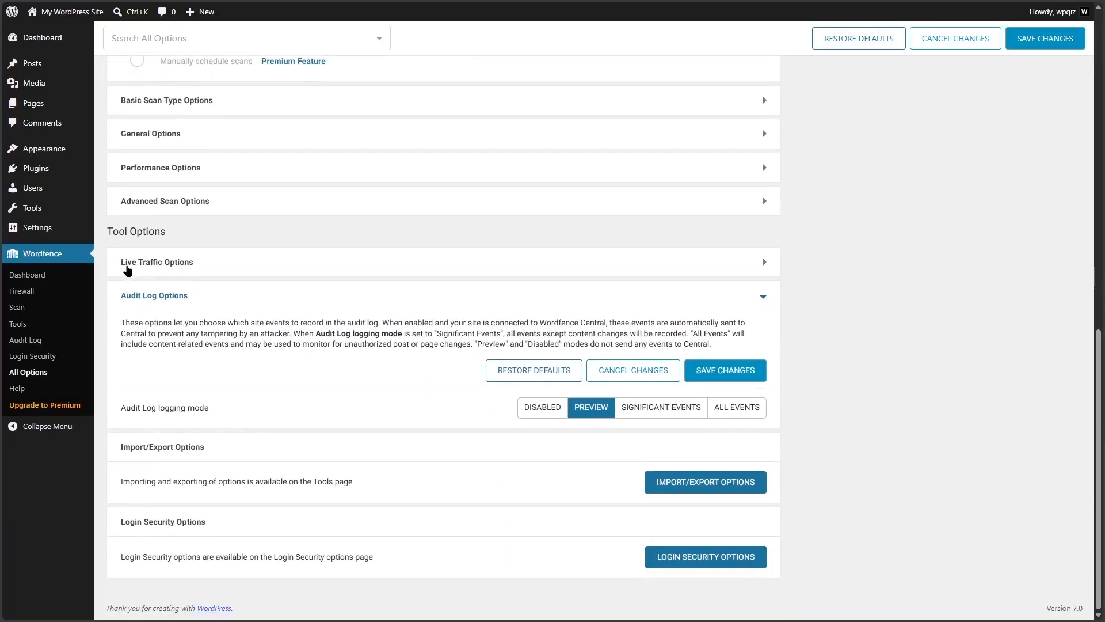
click(260, 269)
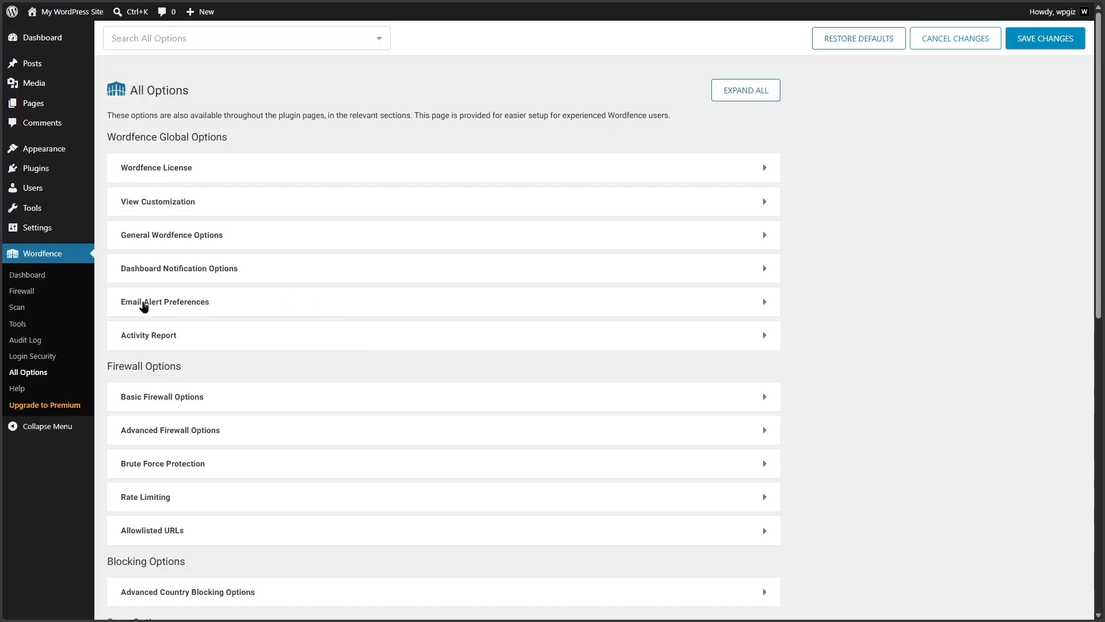
Expand Wordfence's Email Alert Preferences and review which security events send alerts
click(144, 306)
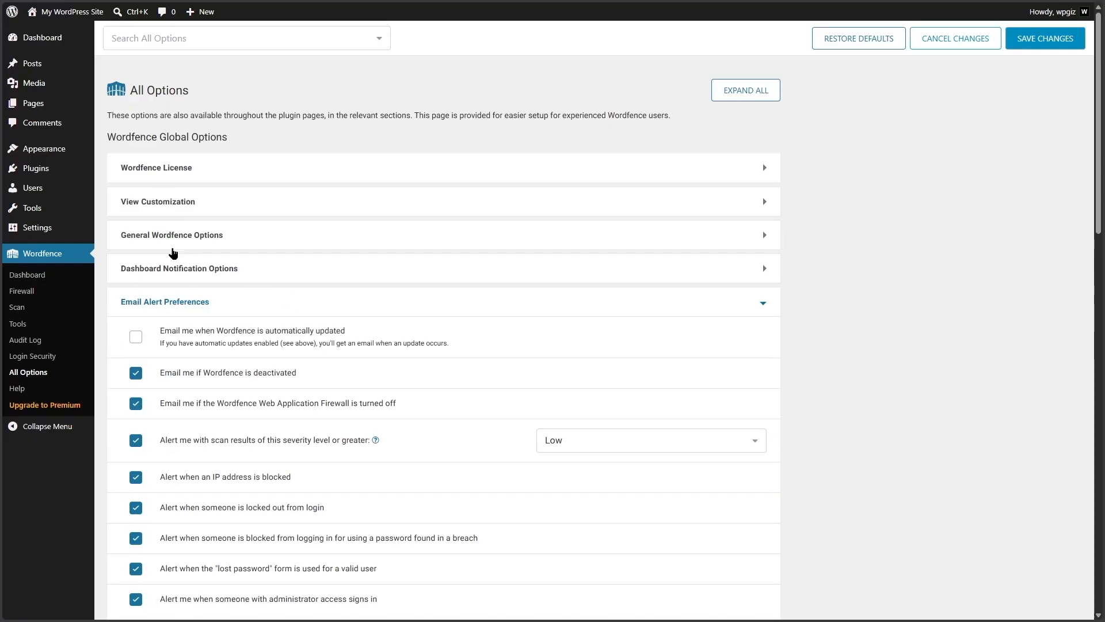
scroll(172, 254, down, 2)
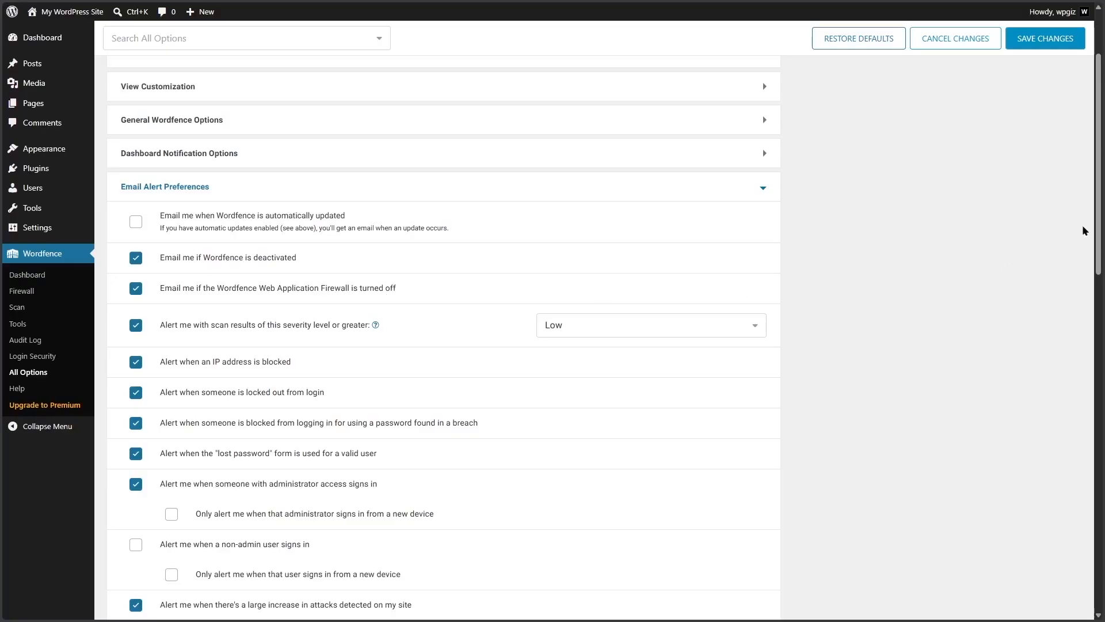
drag(1100, 223, 1102, 254)
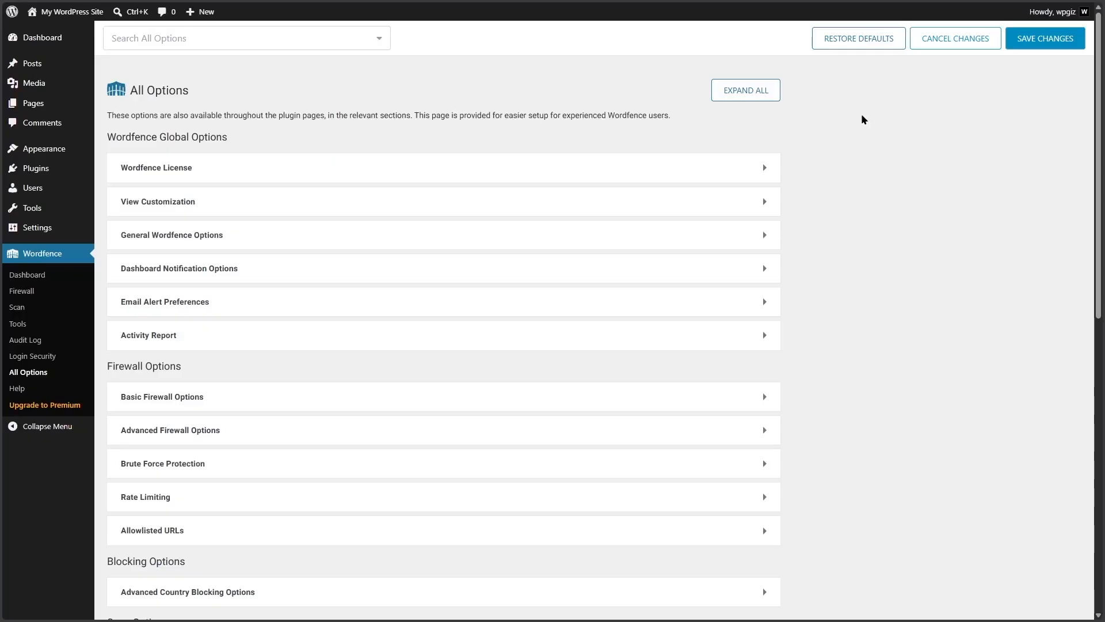
Review Wordfence's basic and advanced firewall options, including the lockout settings under Brute Force Protection
scroll(862, 119, down, 3)
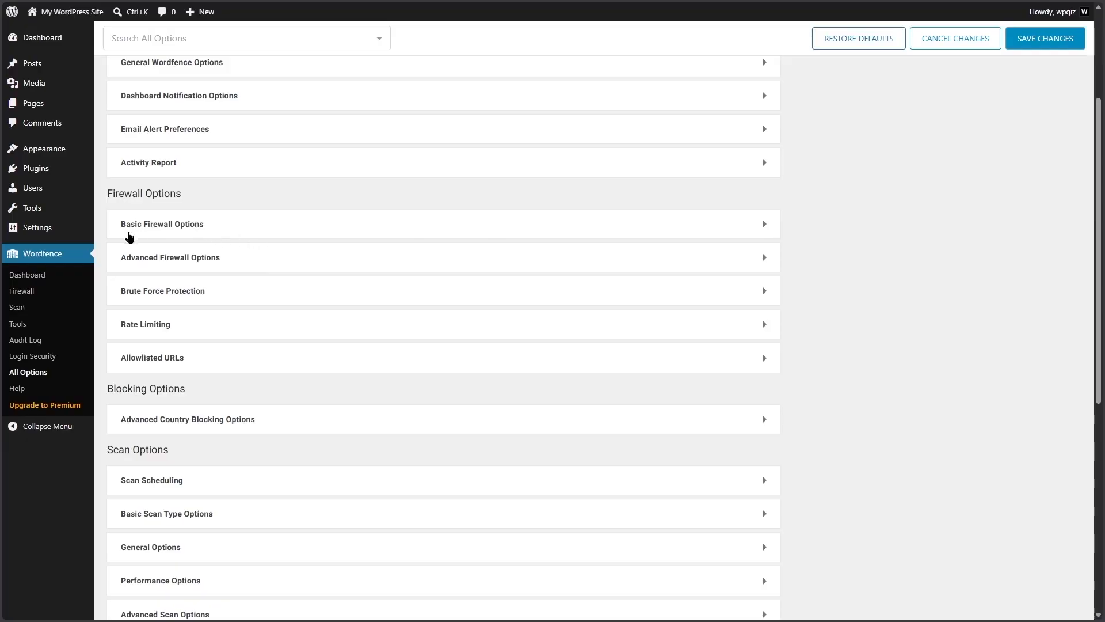
click(203, 226)
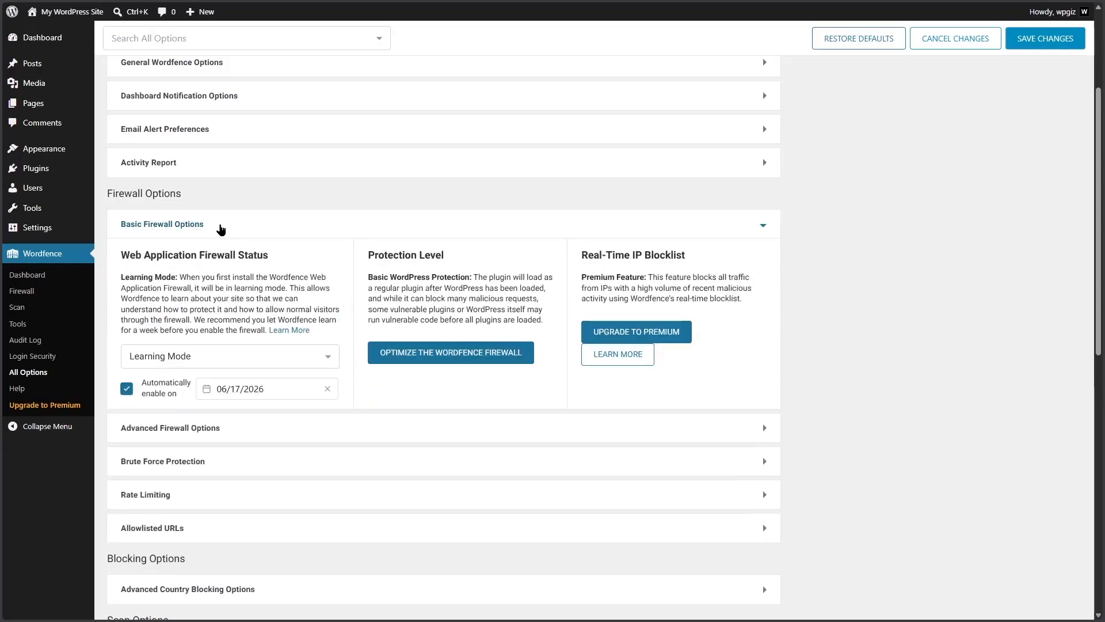
click(220, 229)
click(224, 268)
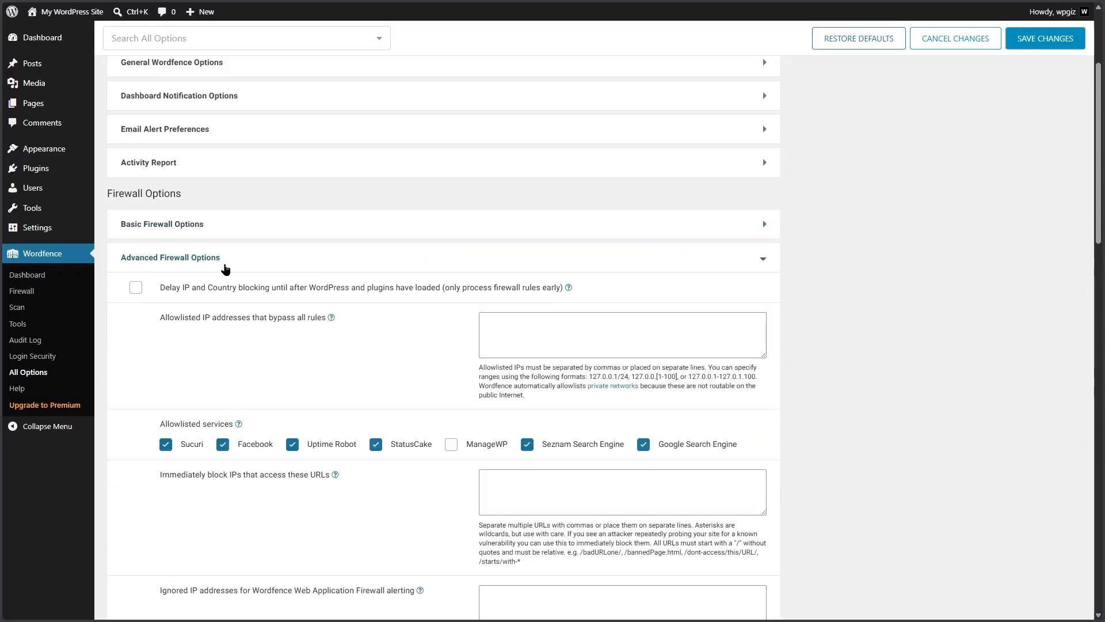
click(225, 268)
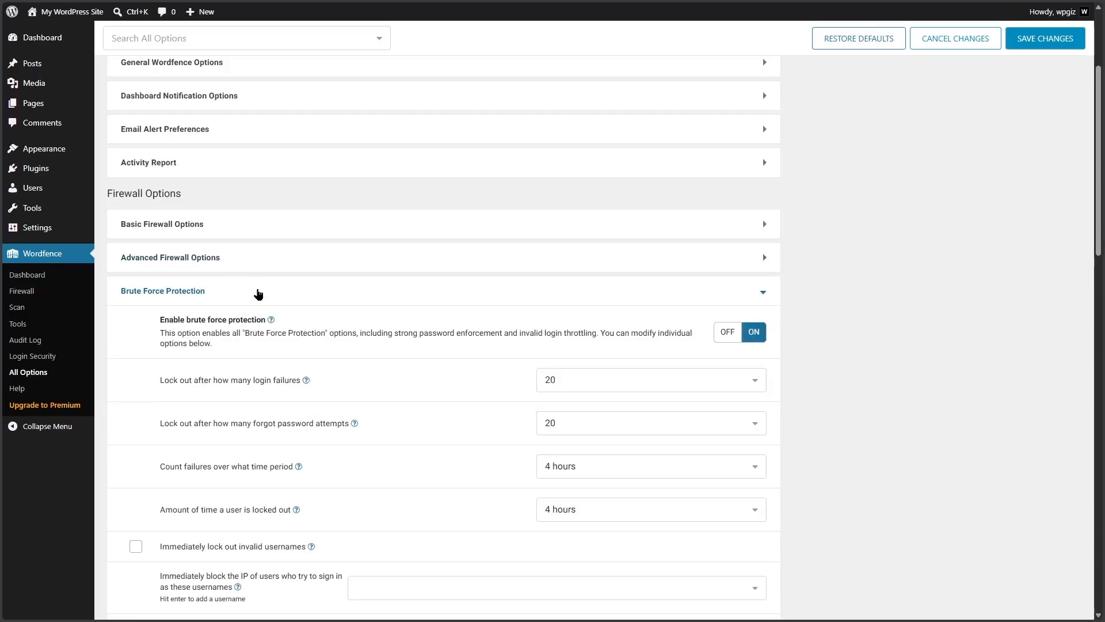
scroll(262, 291, down, 1)
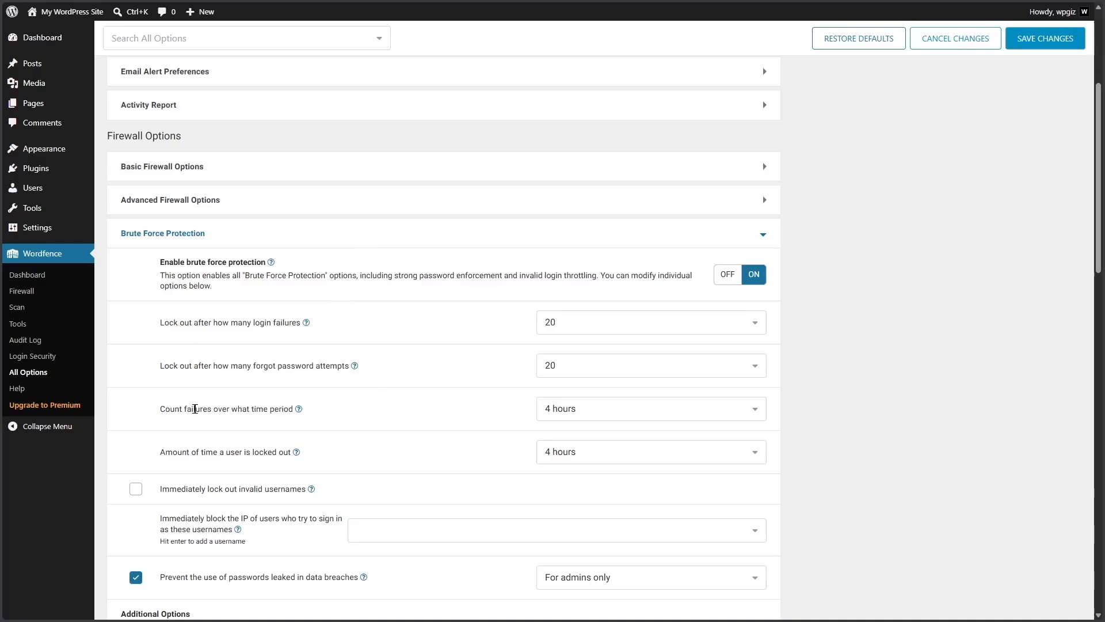
scroll(185, 417, down, 1)
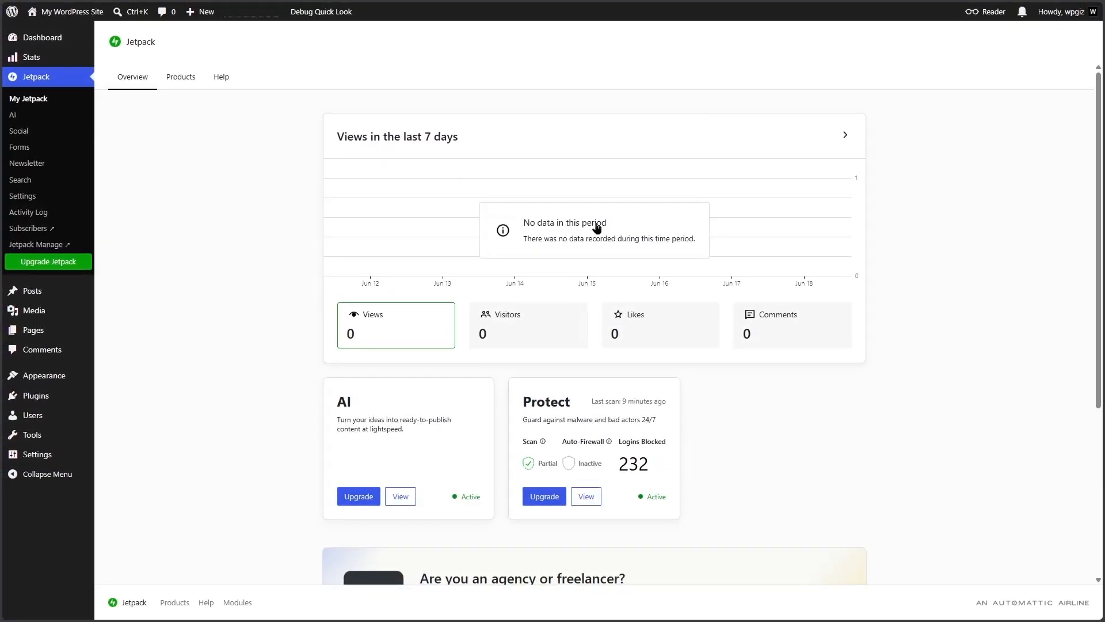
Turn on downtime monitoring in Jetpack's security settings
click(30, 197)
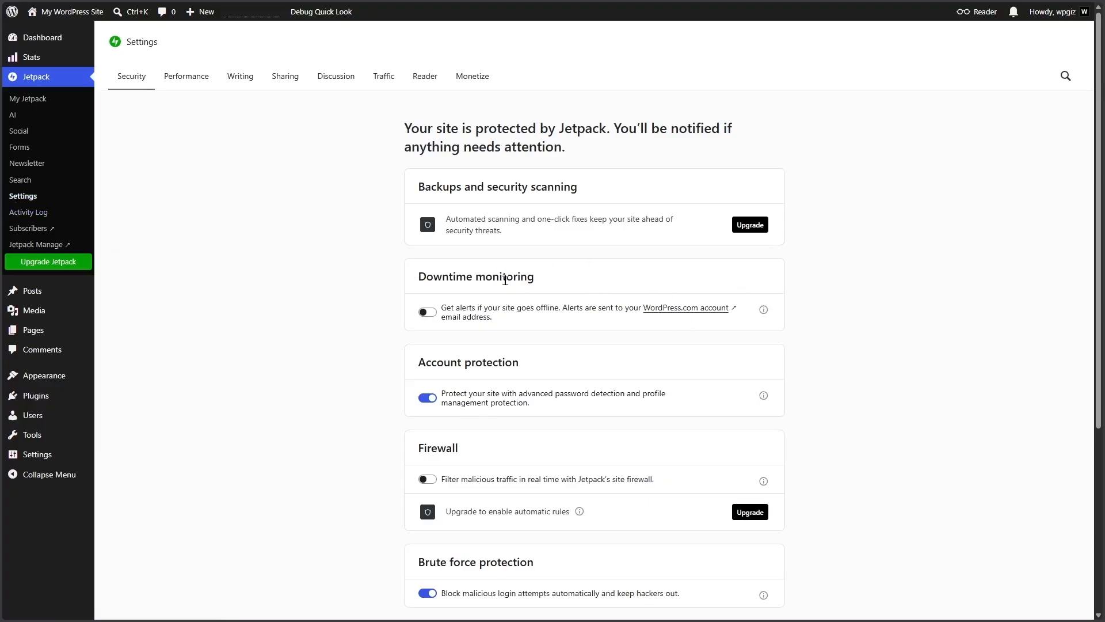
click(427, 313)
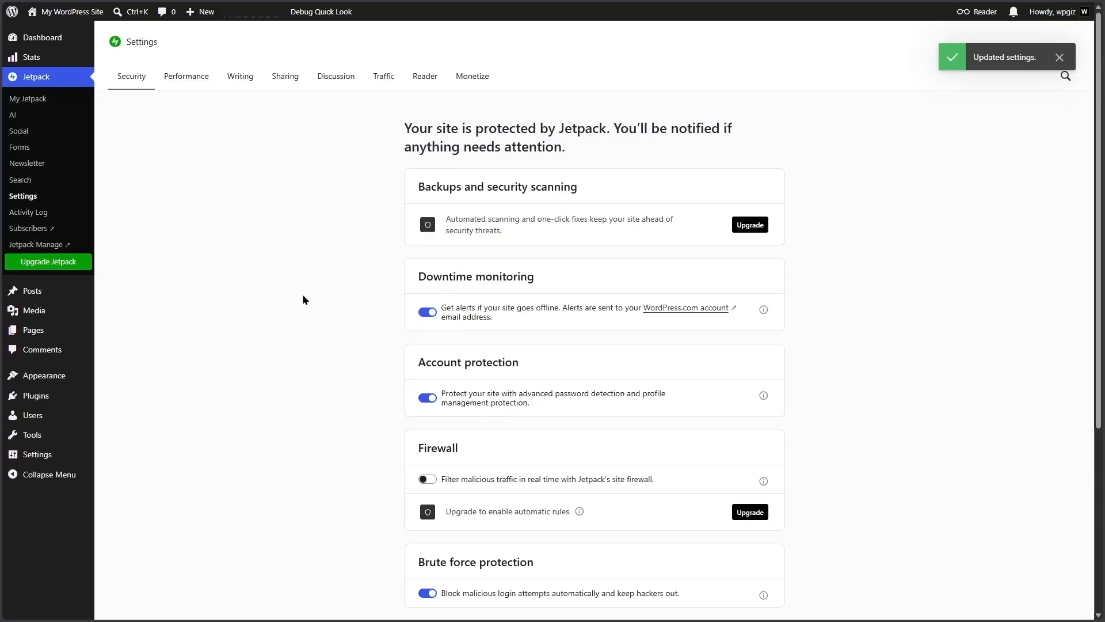
mouse_move(44, 407)
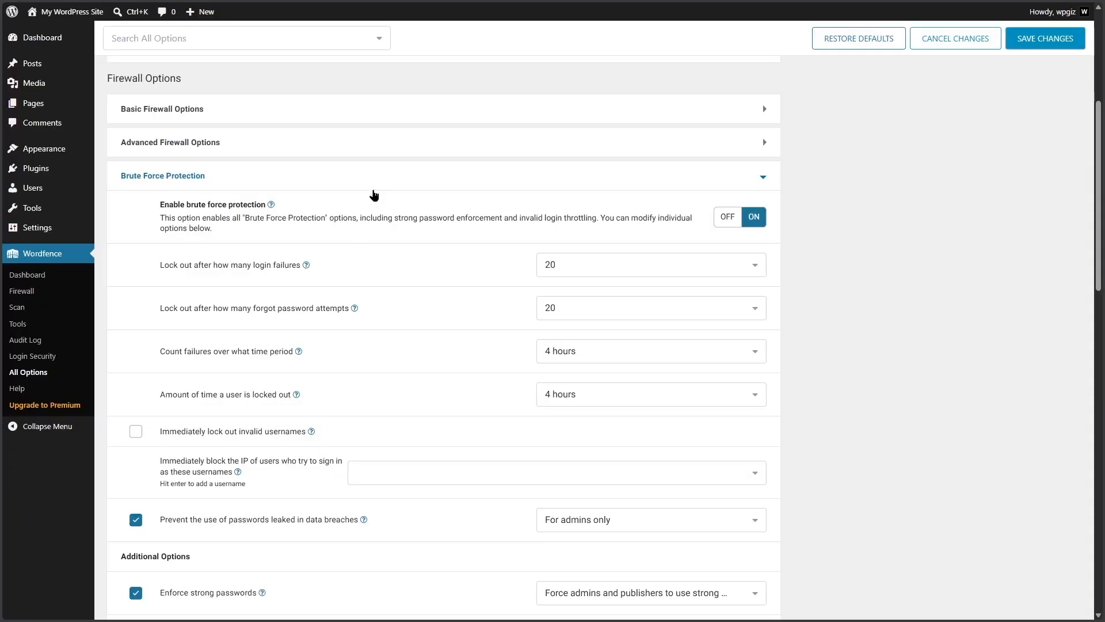
click(380, 177)
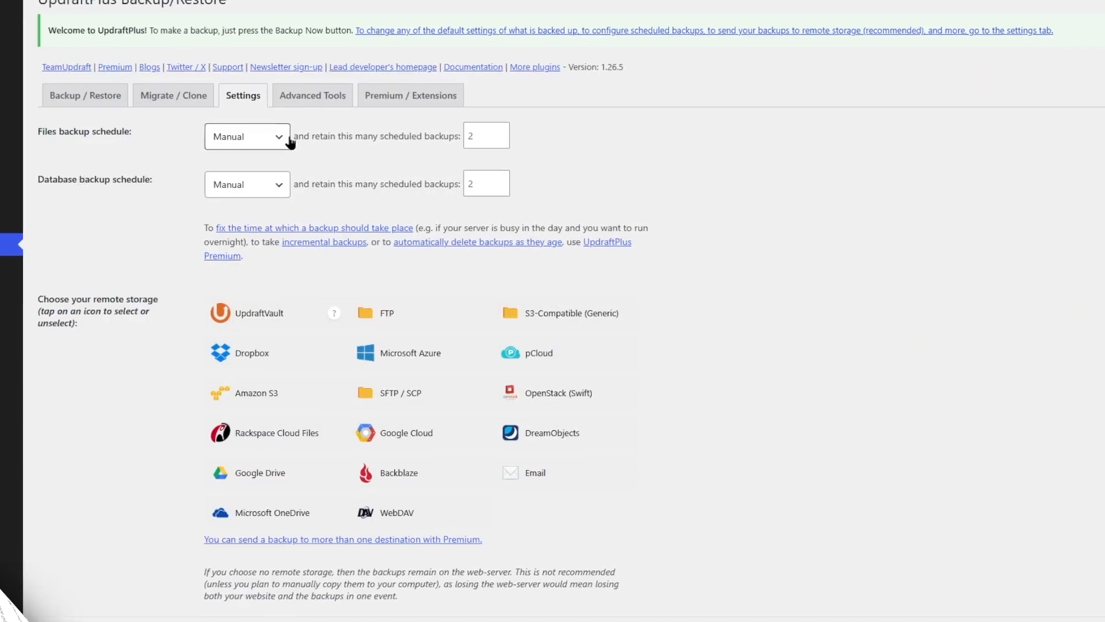
click(351, 139)
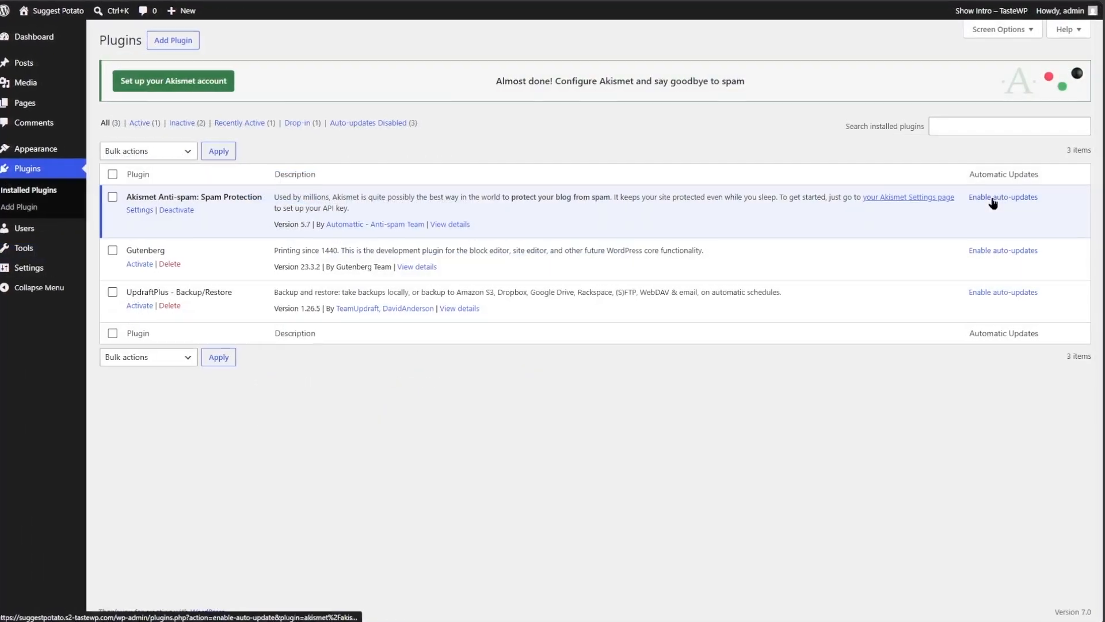
click(994, 203)
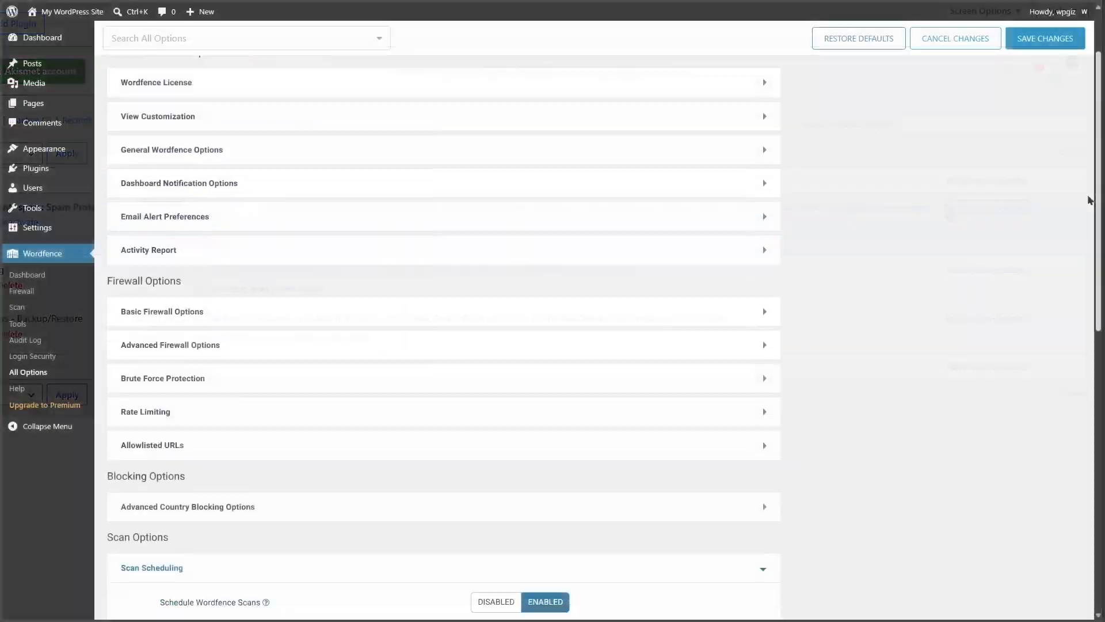
scroll(1086, 264, down, 5)
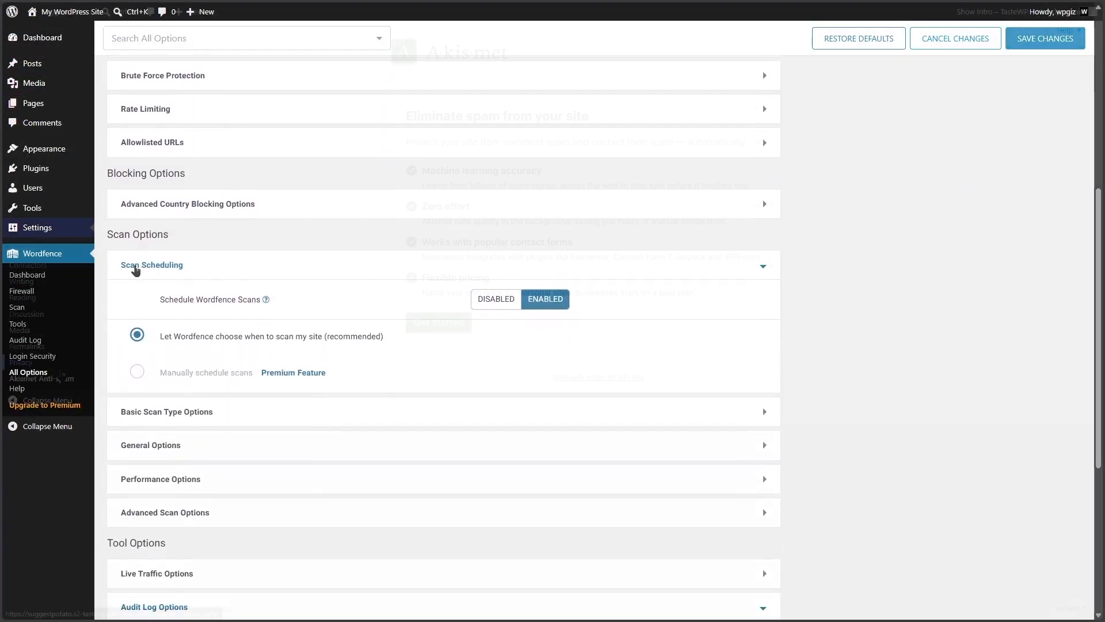